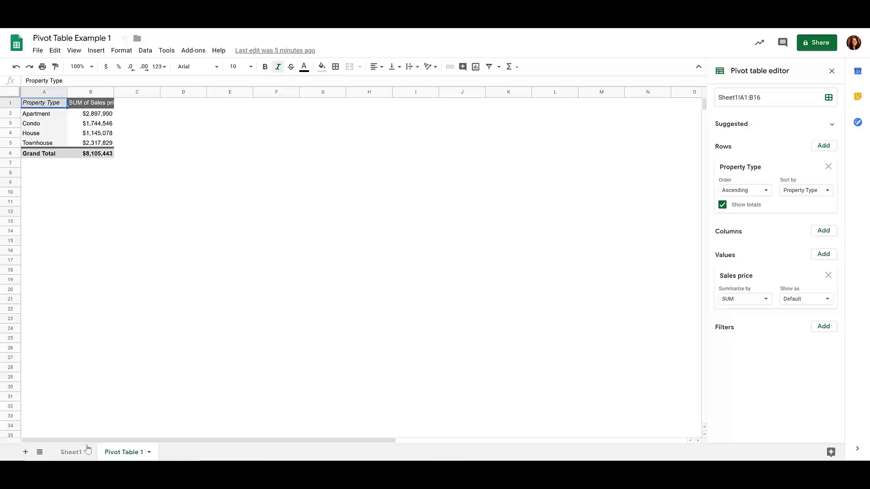
# Review the source data on Sheet1, and delete the Pivot Table 1 sheet
pyautogui.click(72, 452)
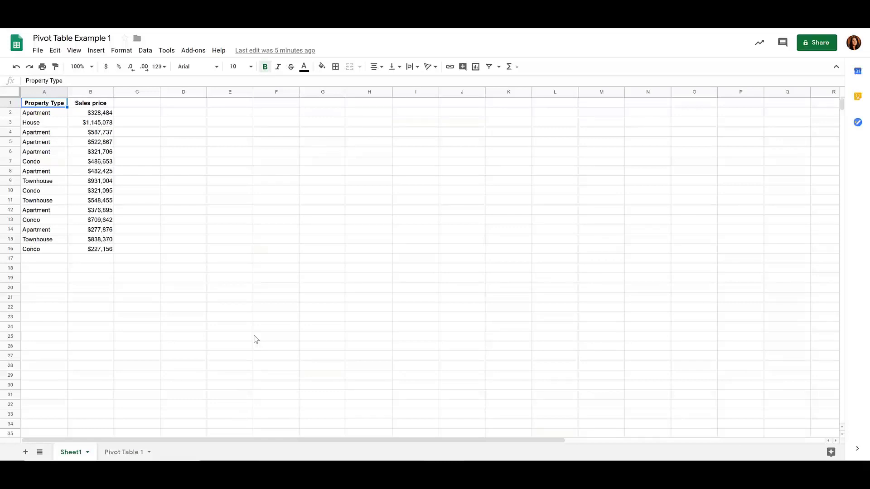
pyautogui.click(122, 451)
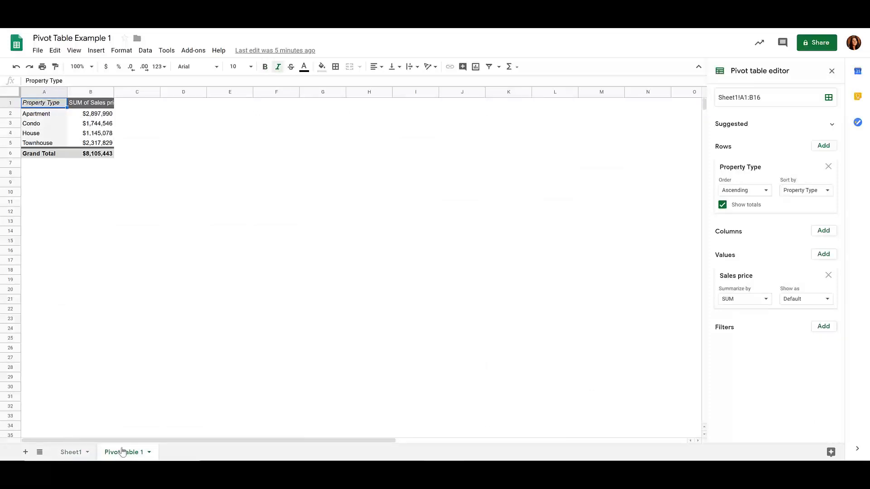
pyautogui.click(150, 452)
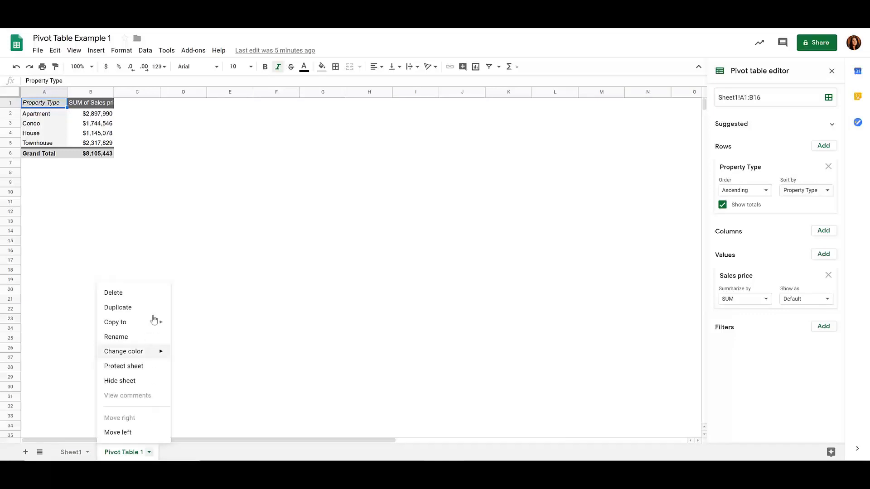
pyautogui.click(150, 294)
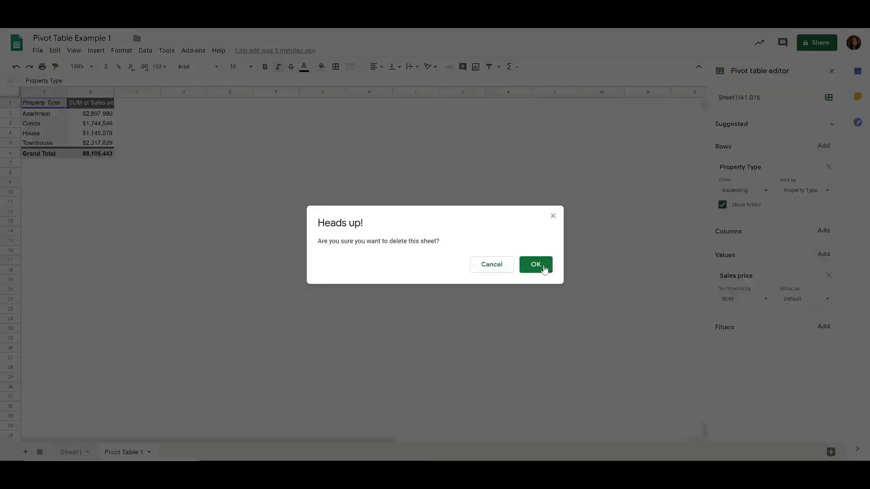
pyautogui.click(543, 268)
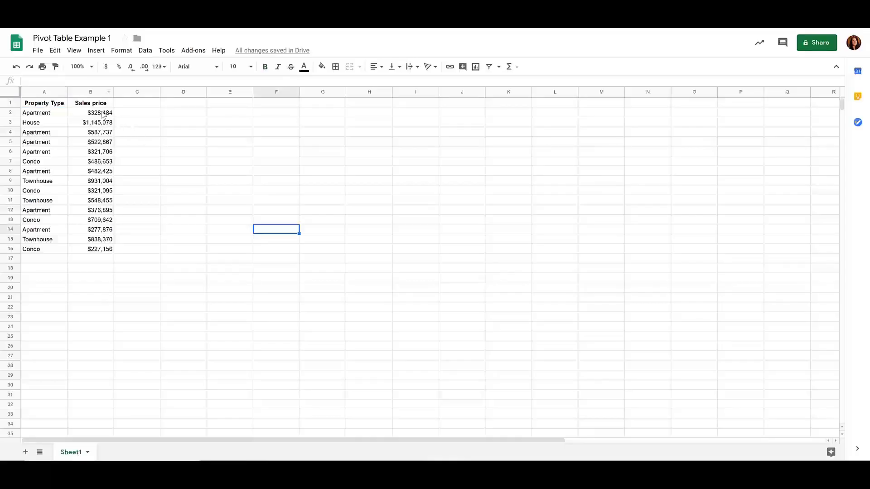
# Create a pivot table on a new sheet from columns A to C of Sheet1
pyautogui.moveTo(55, 91); pyautogui.dragTo(85, 92)
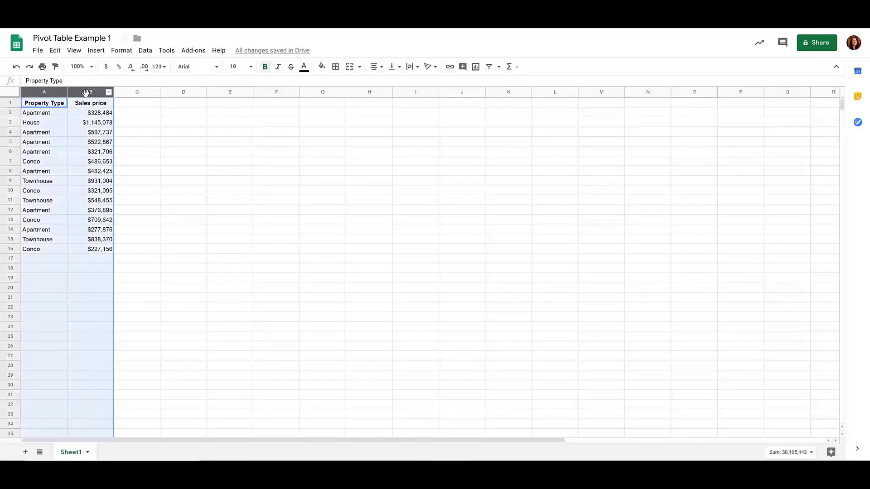
pyautogui.click(145, 51)
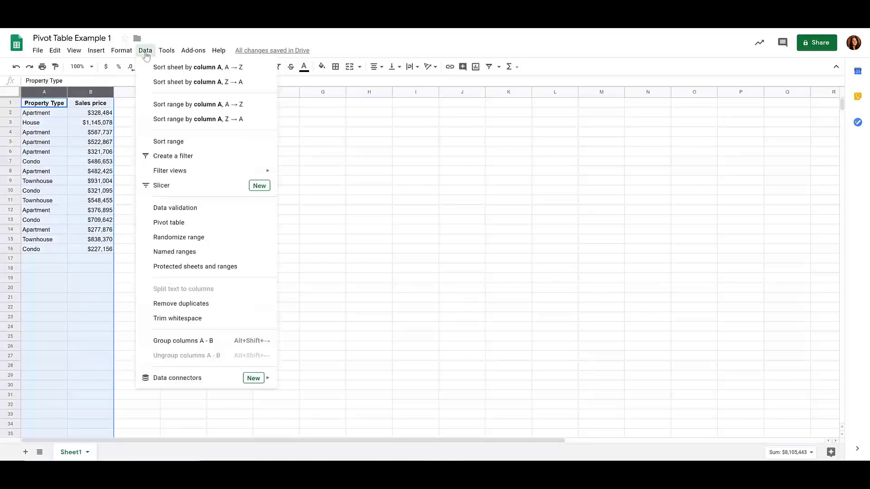
pyautogui.click(257, 229)
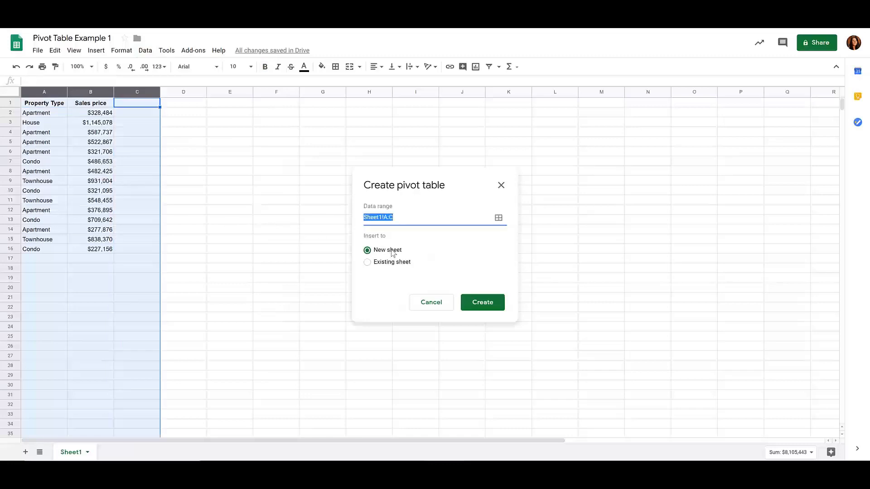
pyautogui.click(494, 307)
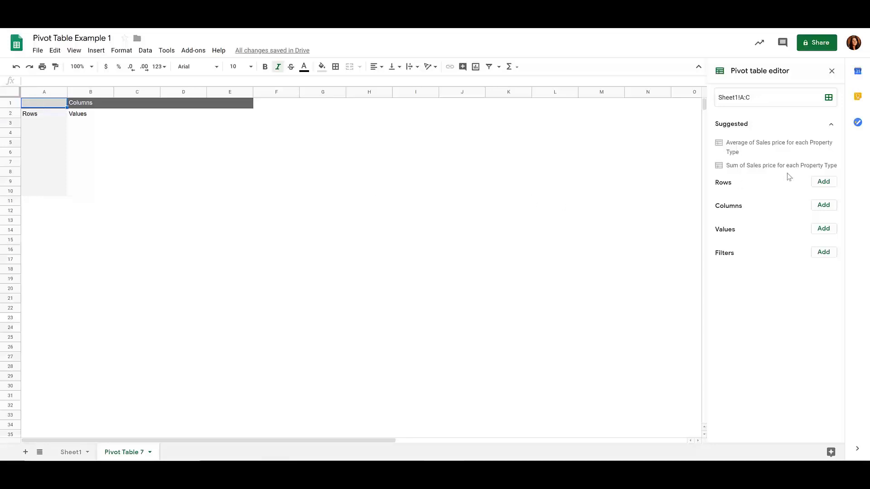
# Add Property Type as the pivot table's rows and Sales price as its values
pyautogui.click(827, 184)
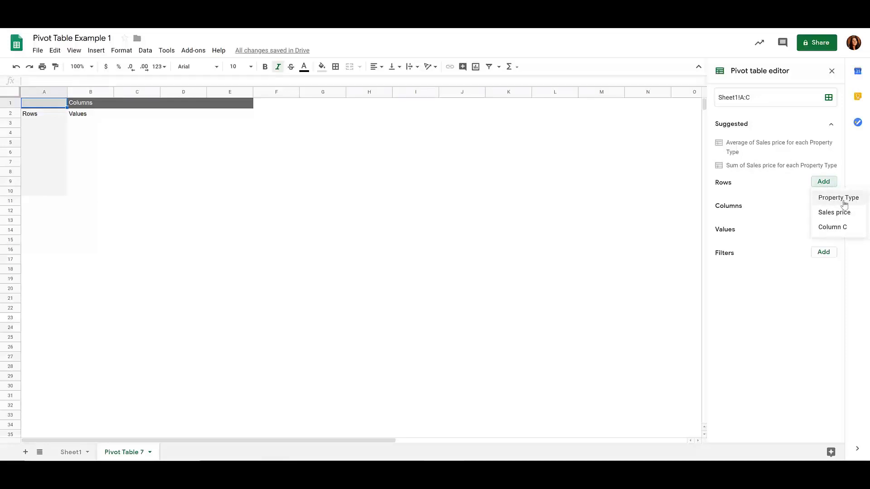
pyautogui.click(839, 198)
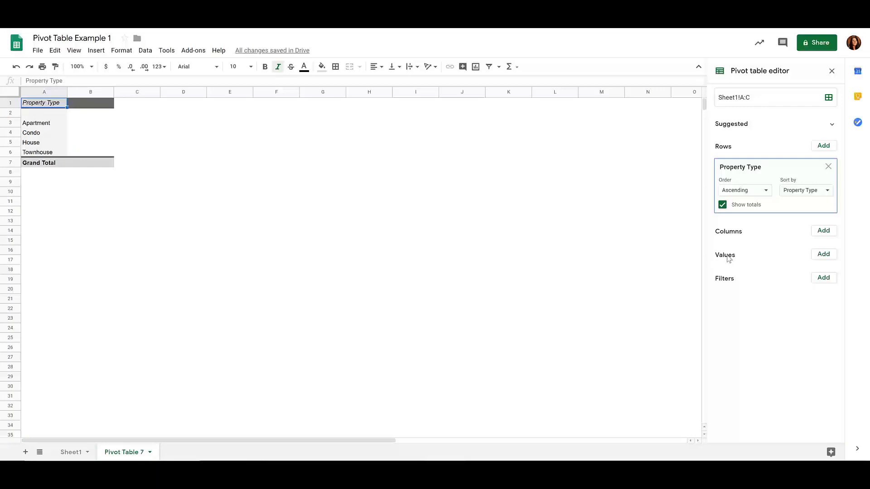
pyautogui.click(824, 254)
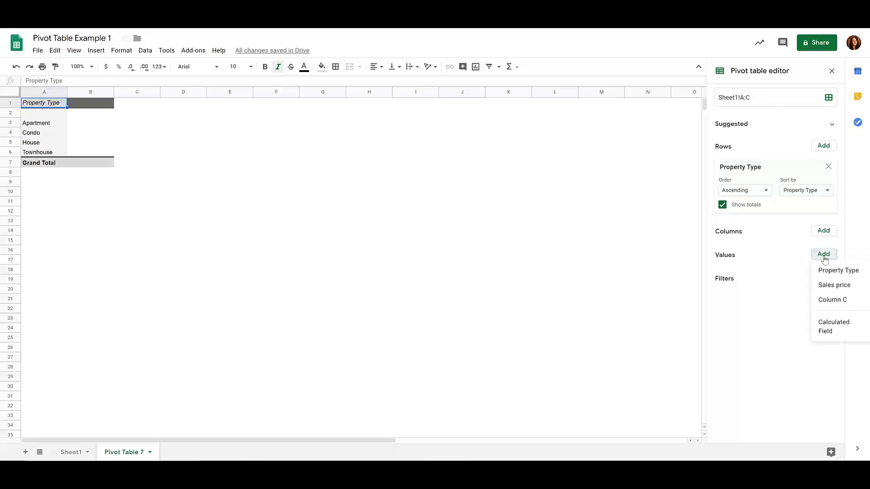
pyautogui.click(858, 286)
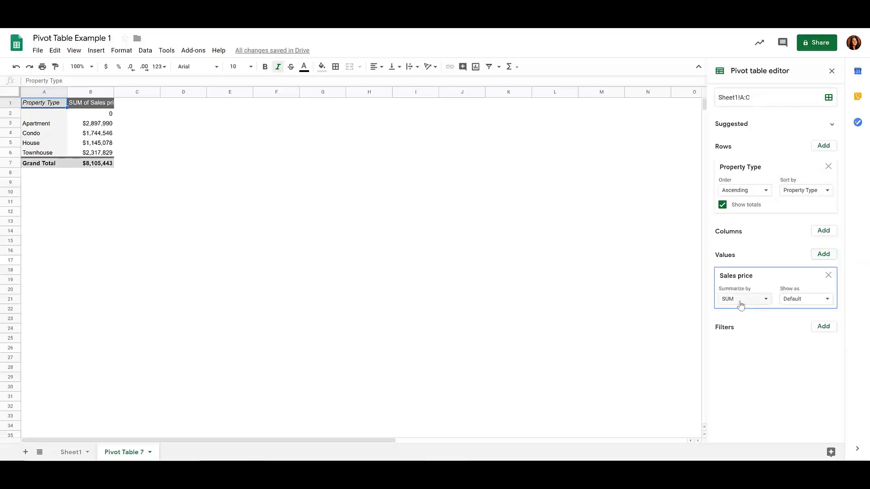
pyautogui.click(765, 302)
pyautogui.click(765, 302)
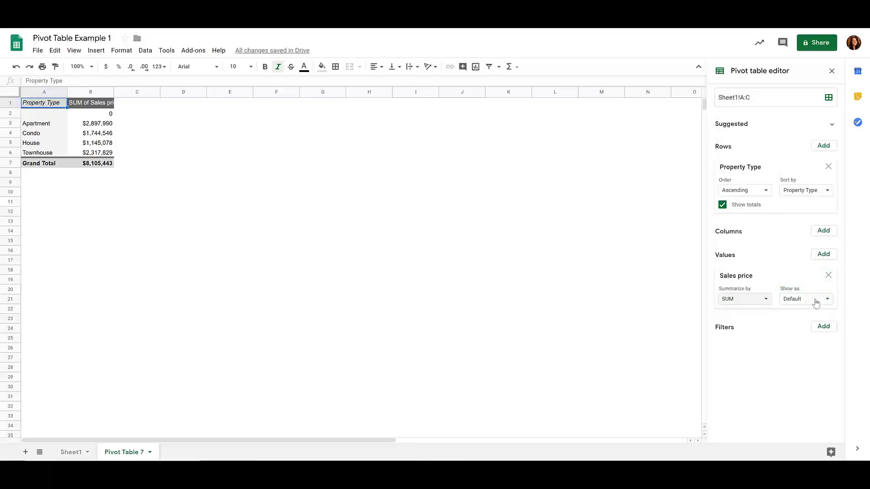
pyautogui.click(766, 302)
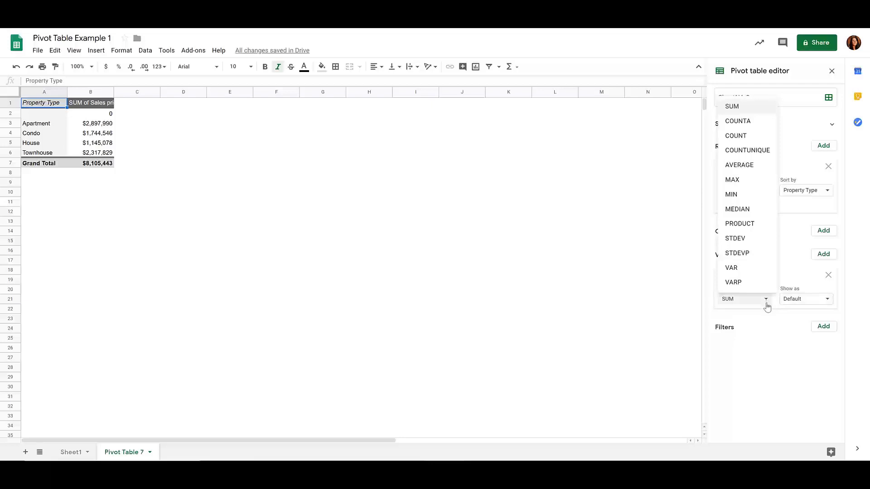
pyautogui.click(777, 334)
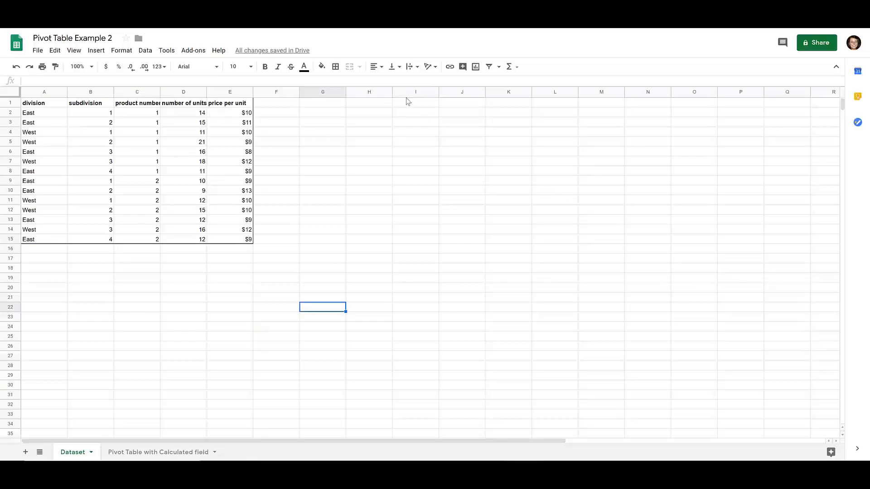
# In Pivot Table Example 2, create a pivot table on a new sheet from columns A to E of the Dataset sheet
pyautogui.moveTo(36, 91); pyautogui.dragTo(221, 87)
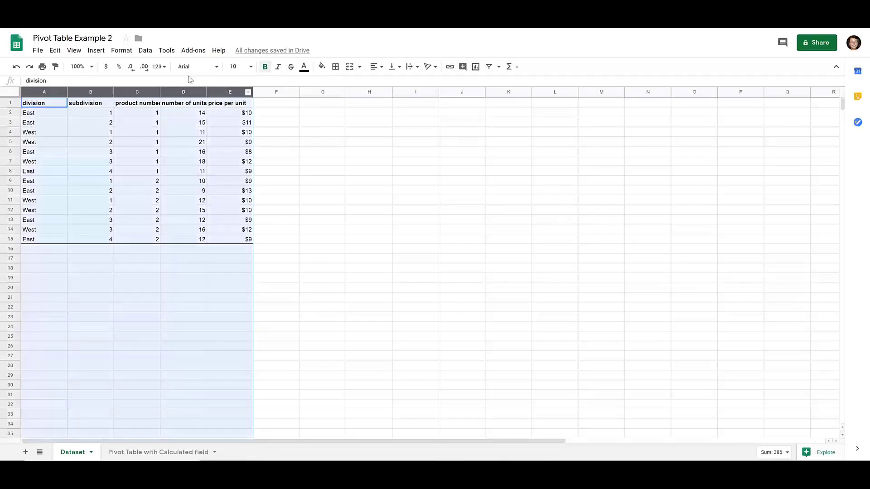
pyautogui.click(146, 51)
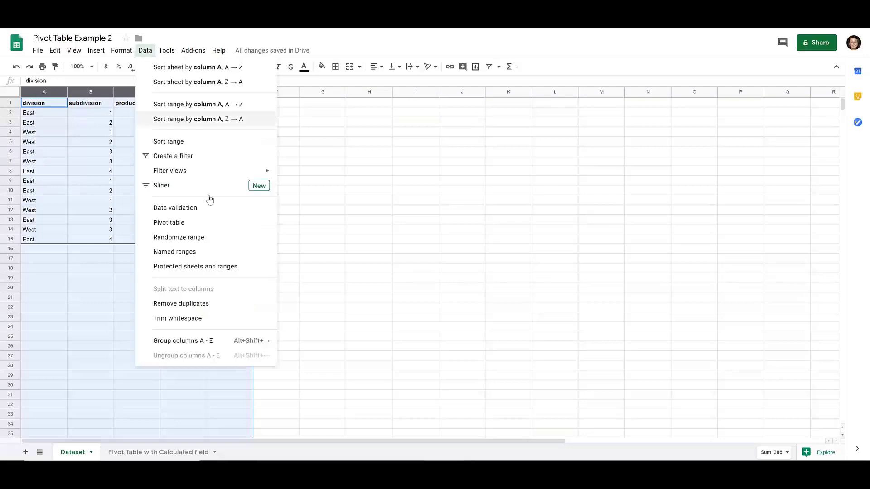
pyautogui.click(252, 227)
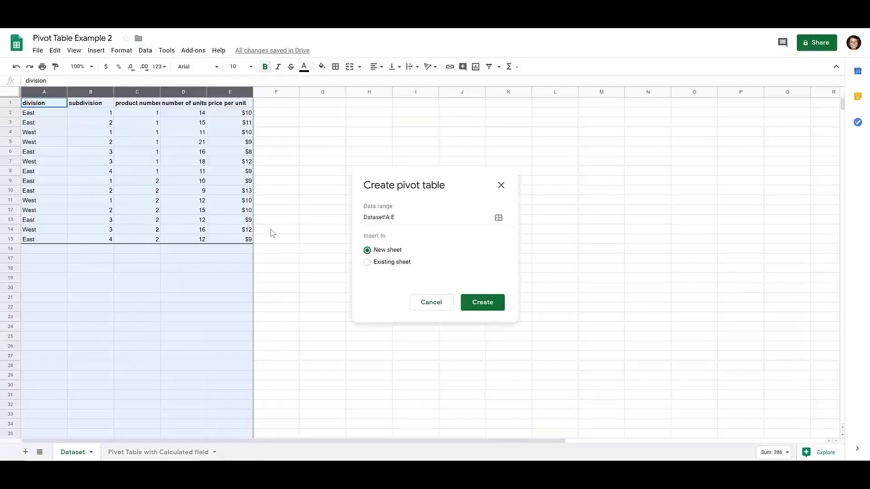
pyautogui.click(486, 301)
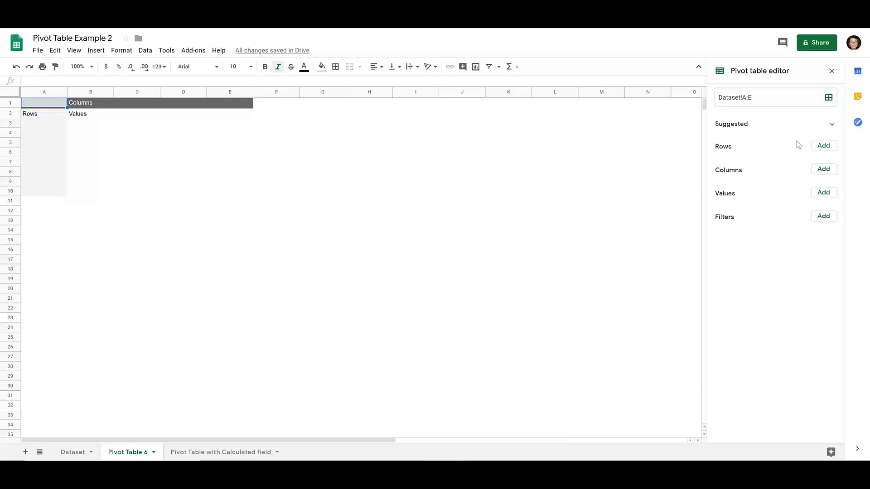
# Add division and subdivision as row groupings of the new pivot table
pyautogui.click(822, 146)
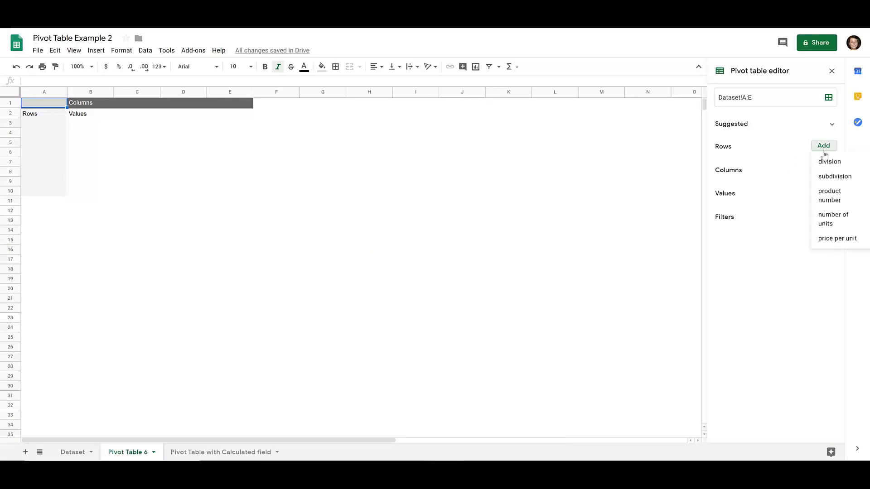
pyautogui.click(846, 163)
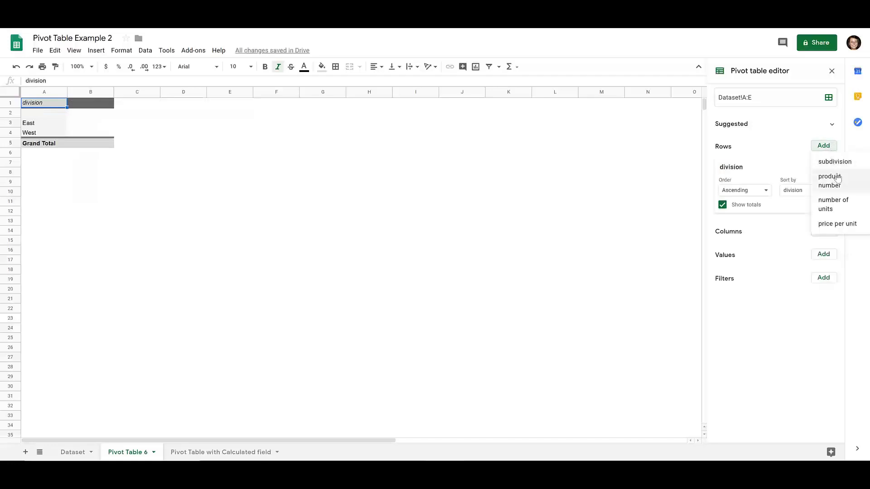
pyautogui.click(837, 163)
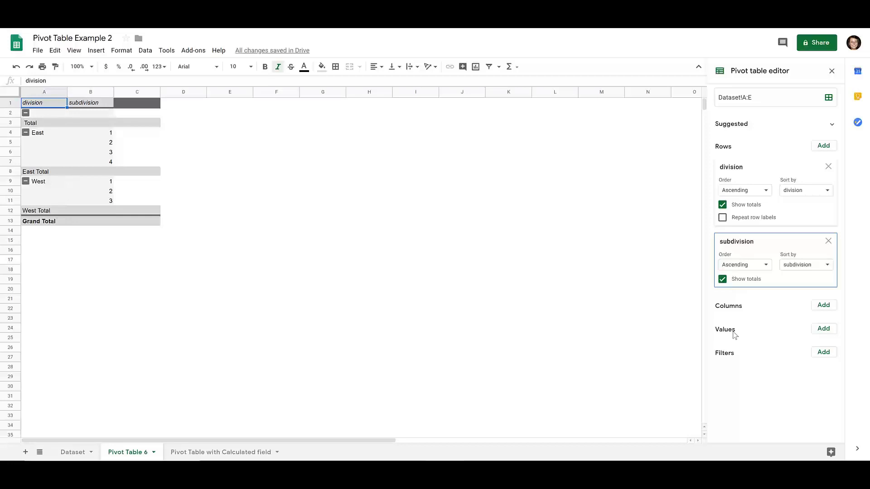
# Add number of units and price per unit as values of the pivot table
pyautogui.click(824, 330)
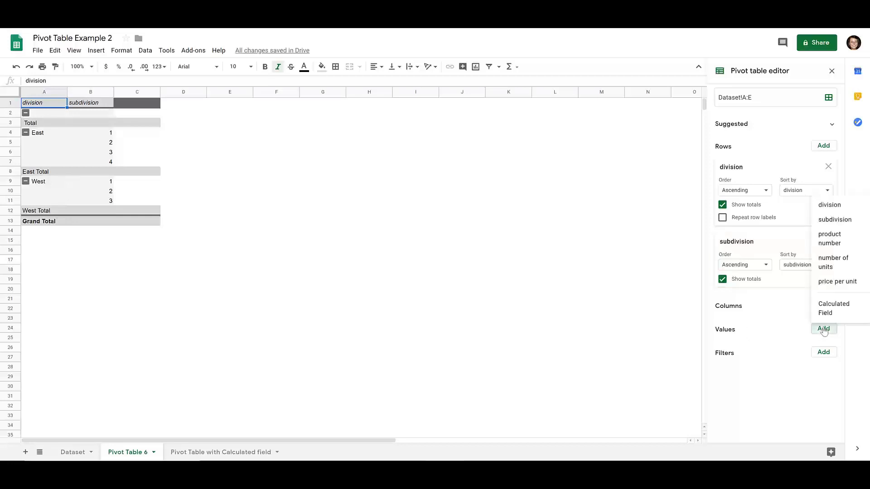
pyautogui.click(836, 263)
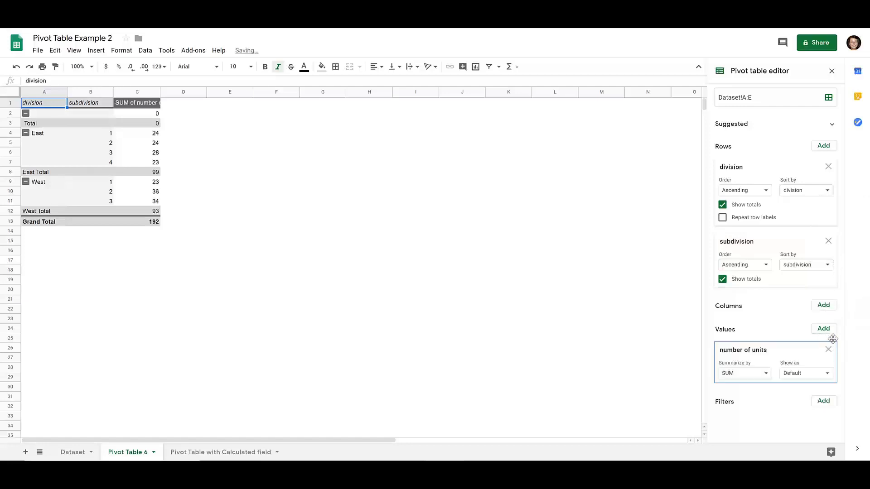
pyautogui.click(824, 328)
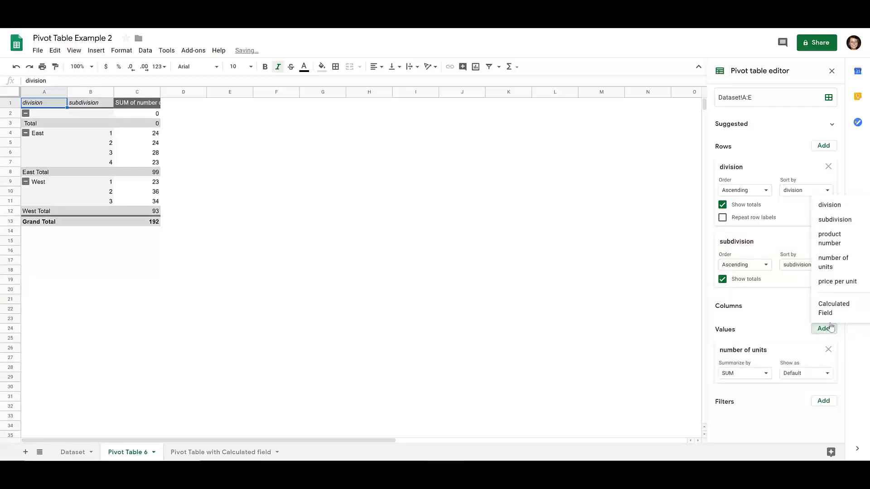
pyautogui.click(851, 285)
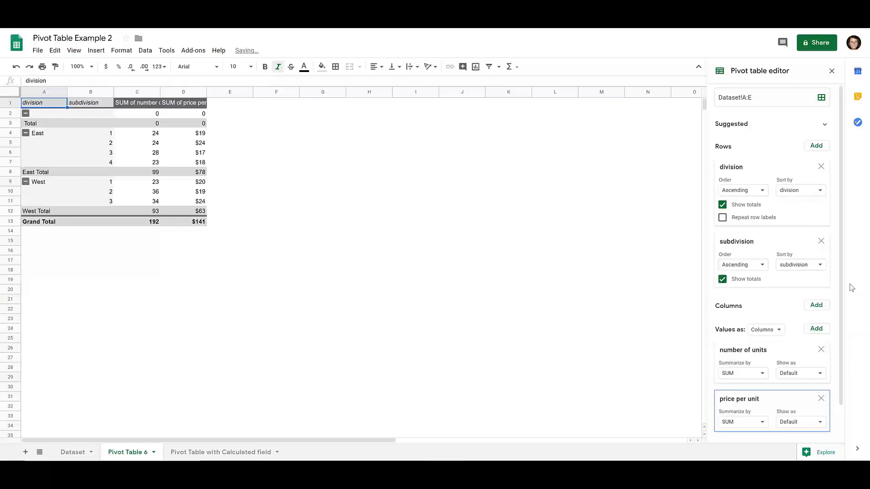
# Summarize the price per unit value by AVERAGE
pyautogui.scroll(-2, 757, 342)
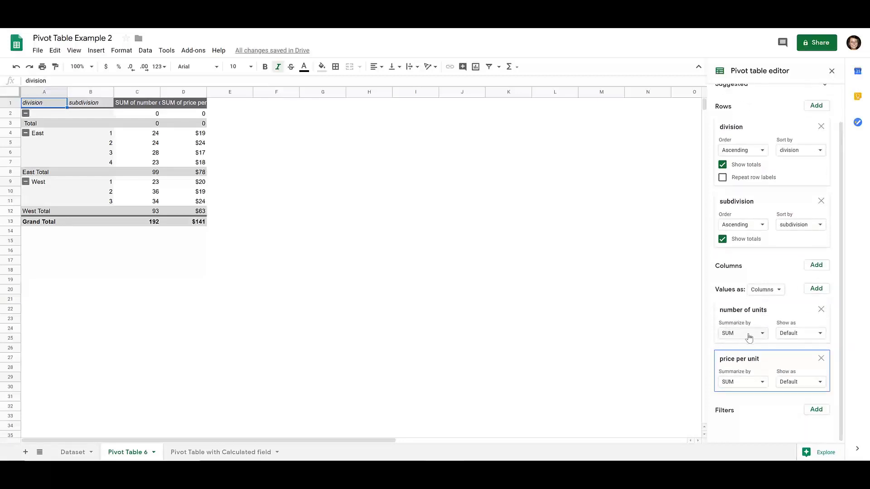
pyautogui.click(761, 385)
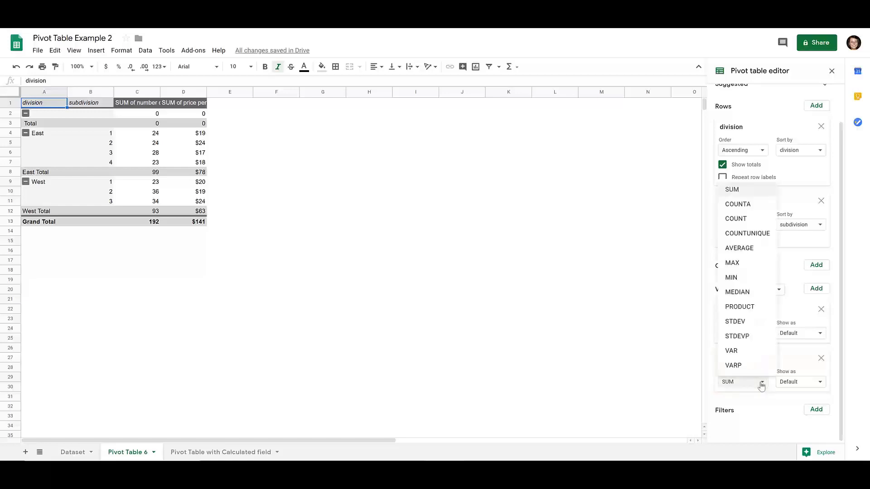
pyautogui.click(753, 249)
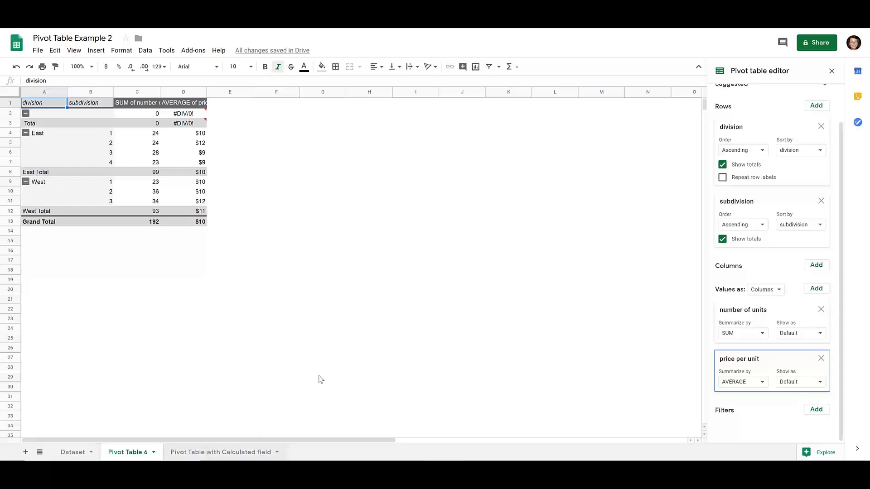
# On the Pivot Table 7 sheet, move the price per unit value below Calculated Field 1 in the value order
pyautogui.hotkey('ctrl', 'shift', 'pagedown')
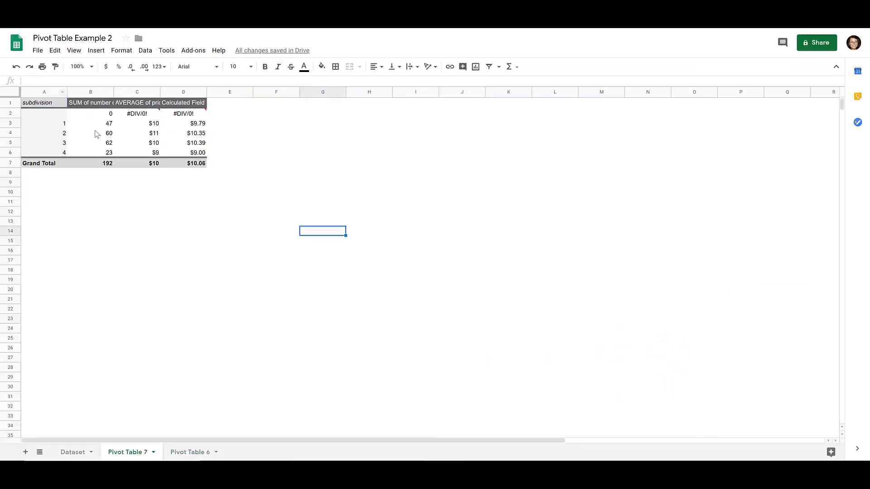
pyautogui.click(96, 133)
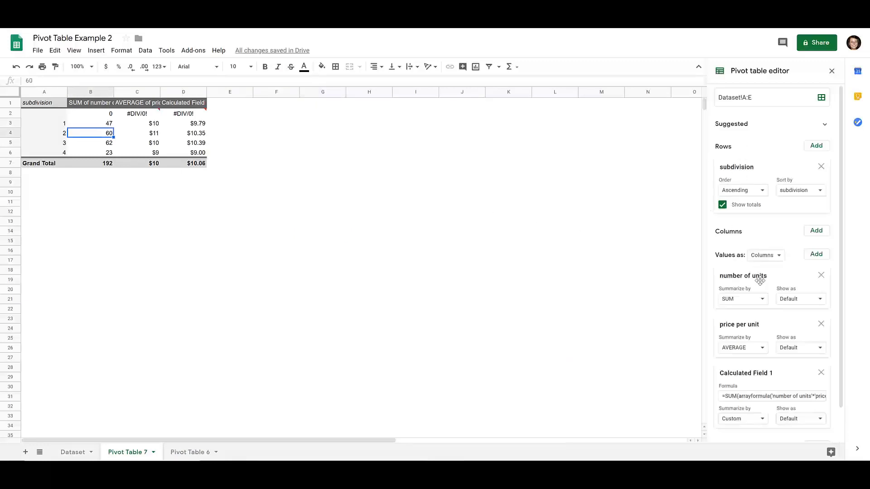
pyautogui.scroll(-2, 759, 280)
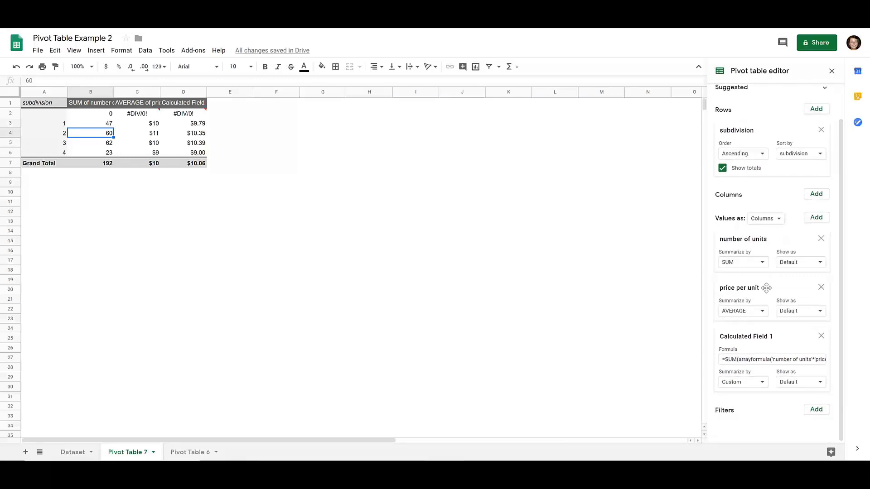
pyautogui.moveTo(766, 289); pyautogui.dragTo(765, 397)
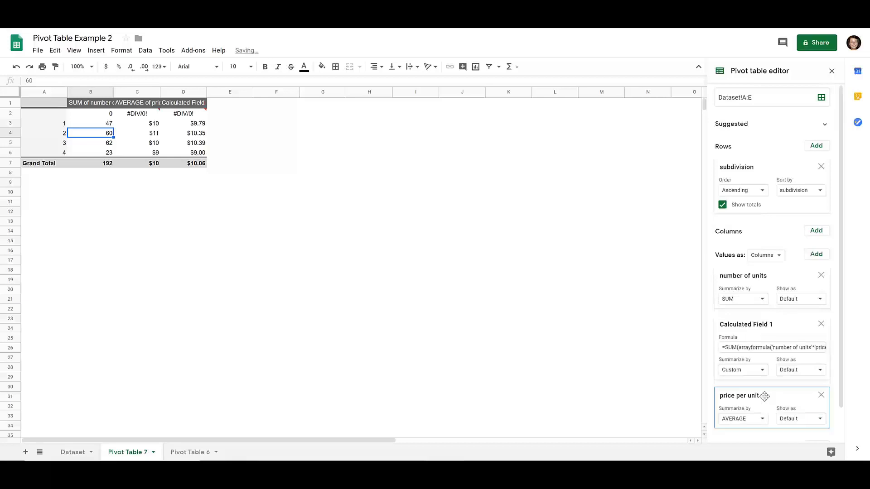